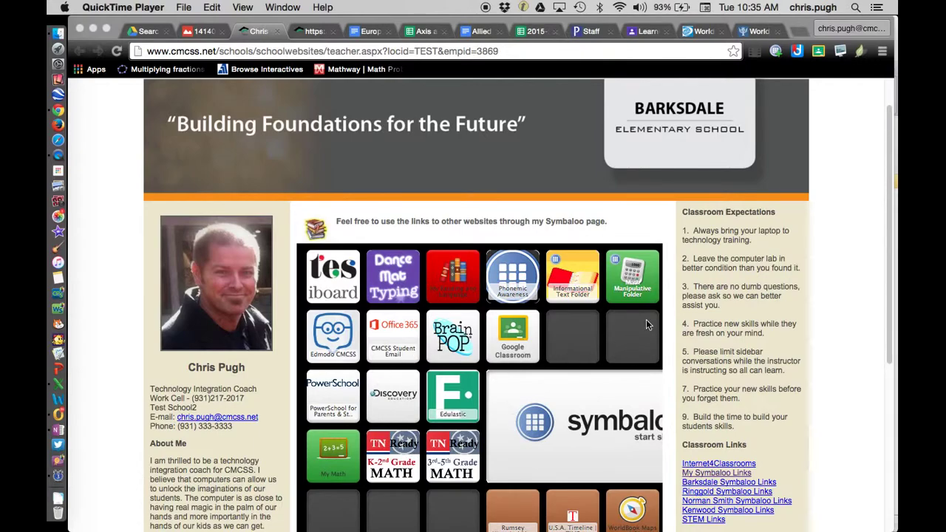
pyautogui.scroll(-2, 670, 322)
pyautogui.scroll(-5, 669, 321)
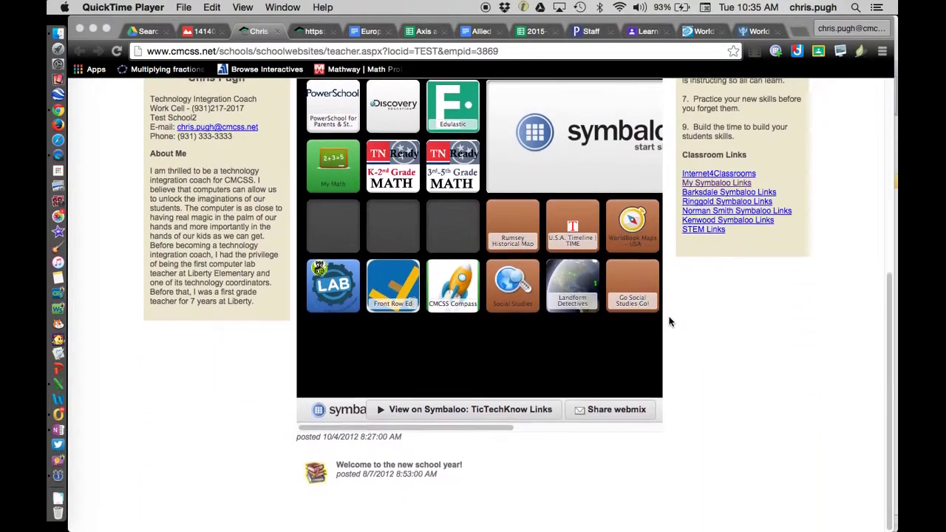
pyautogui.scroll(4, 668, 349)
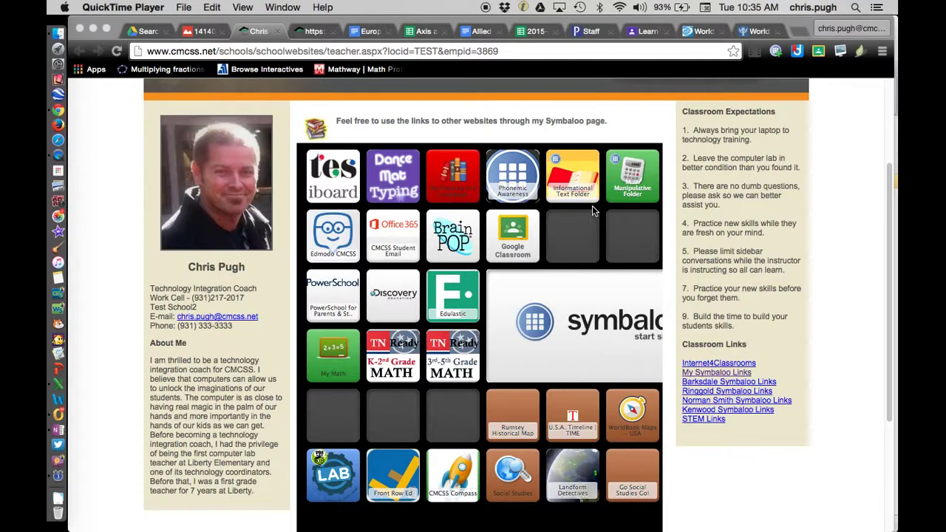
pyautogui.hscroll(5, 603, 285)
pyautogui.hscroll(-3, 603, 284)
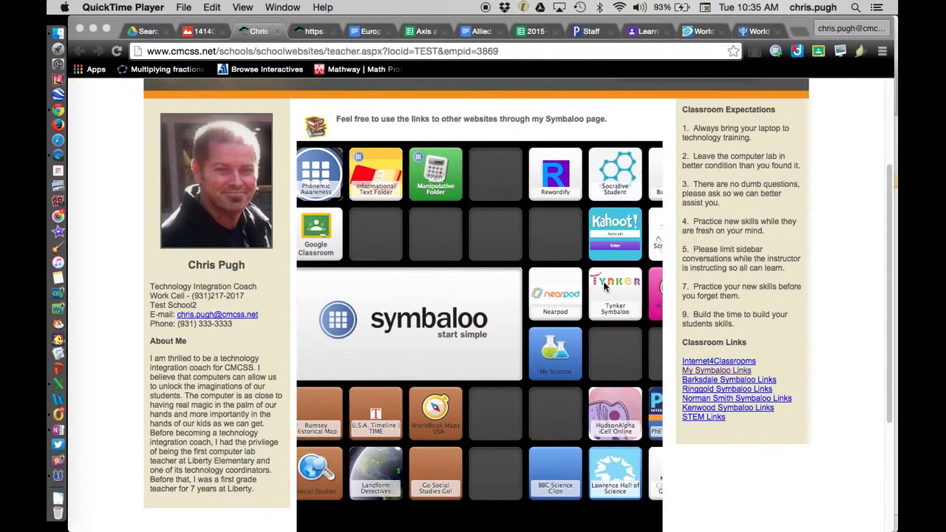
pyautogui.hscroll(-3, 603, 286)
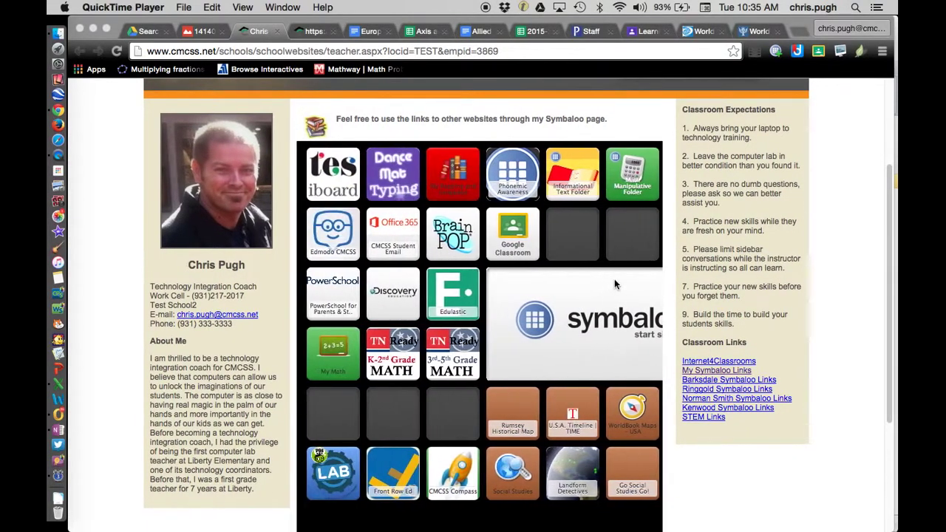
pyautogui.scroll(1, 664, 162)
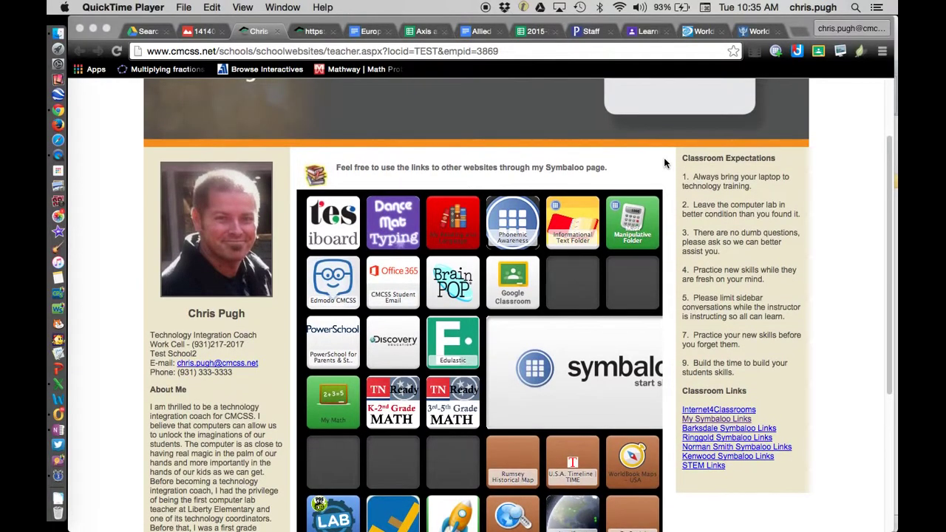
pyautogui.scroll(3, 663, 158)
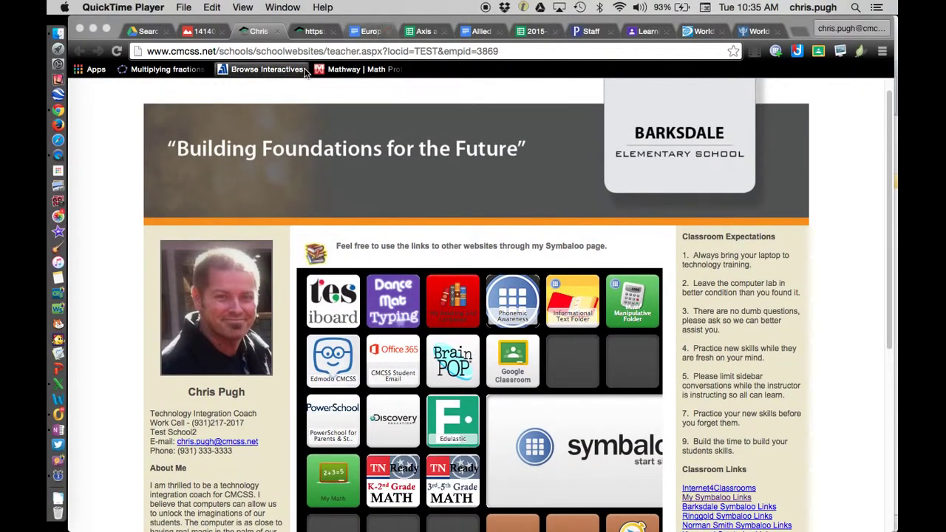
# - Open the admin Classroom News editor, put the cursor in the Text box, and return to the Drive .jpg search
pyautogui.click(314, 31)
pyautogui.click(314, 31)
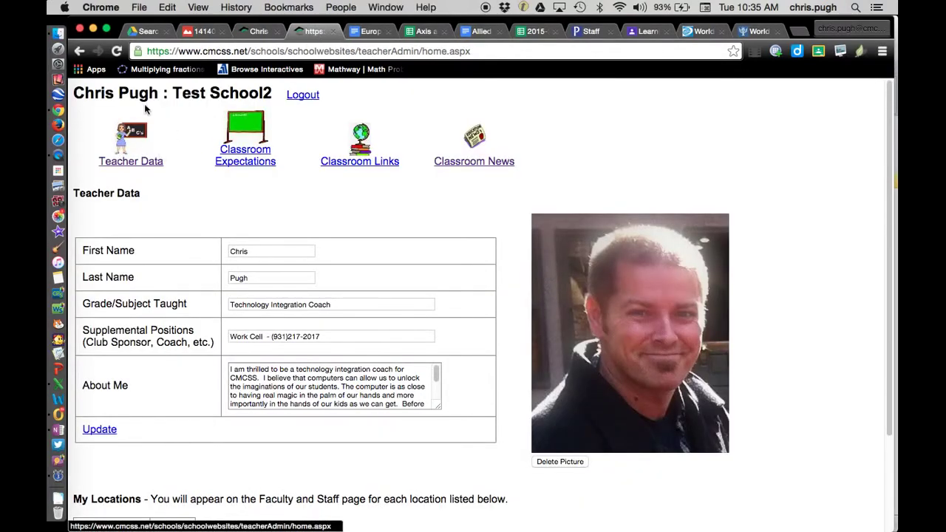
pyautogui.click(478, 169)
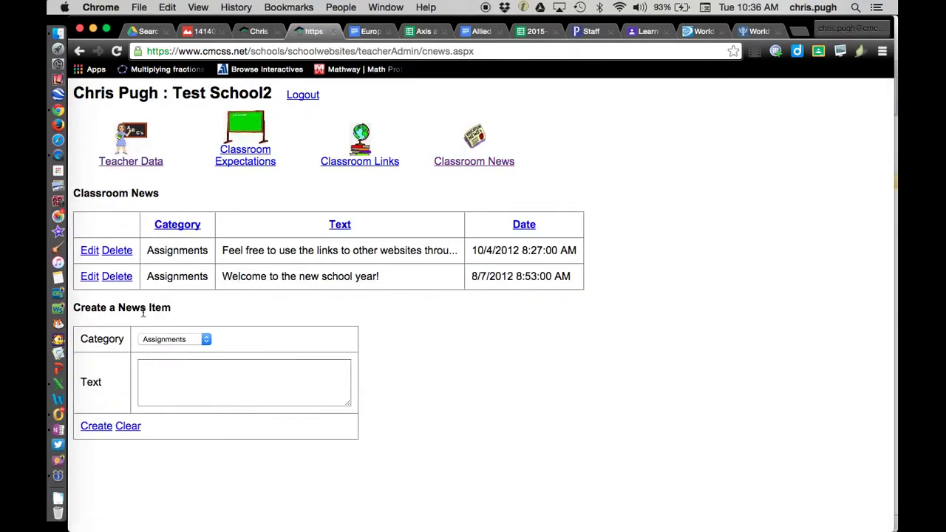
pyautogui.click(145, 369)
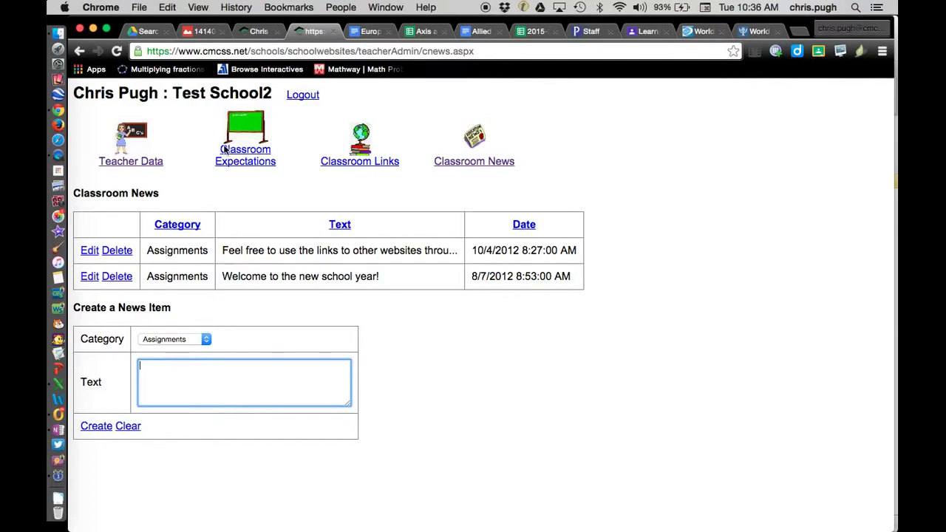
pyautogui.click(145, 32)
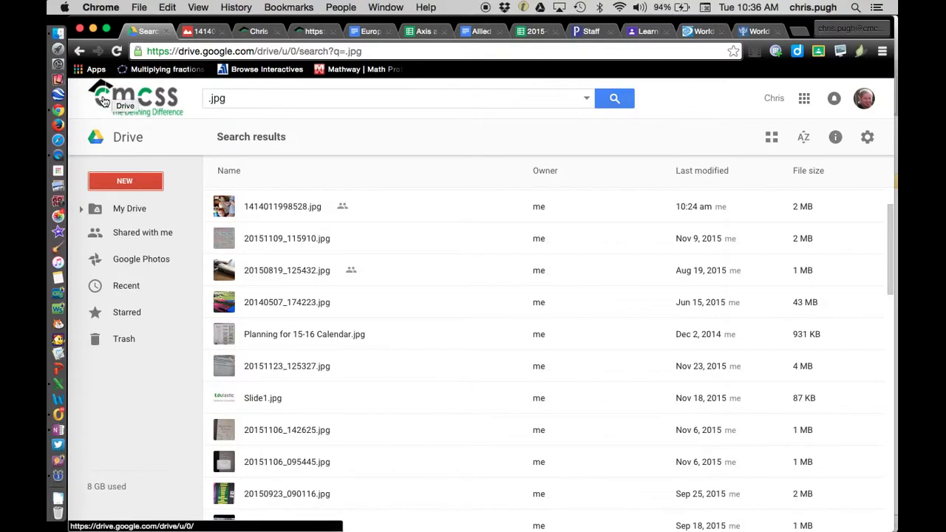
# - Abandon a started file upload and open 20151109_115910.jpg in full preview
pyautogui.click(122, 185)
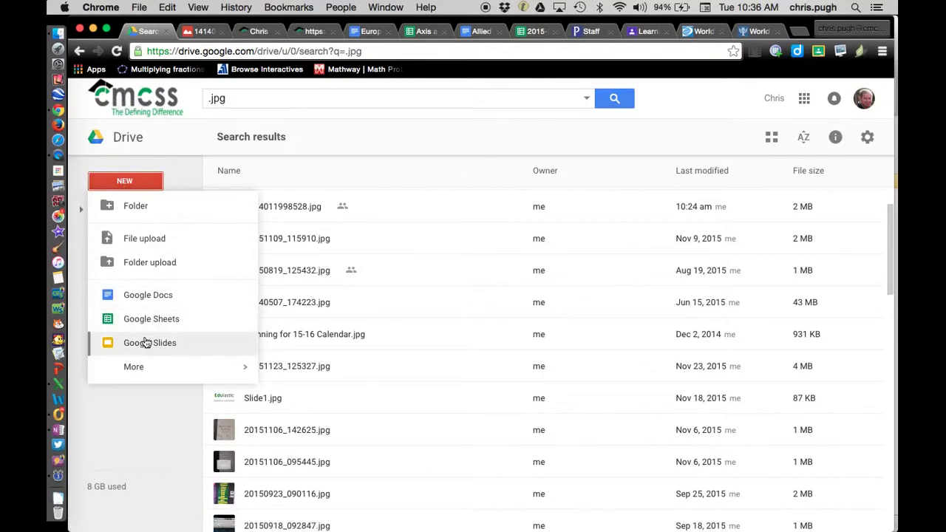
pyautogui.click(133, 239)
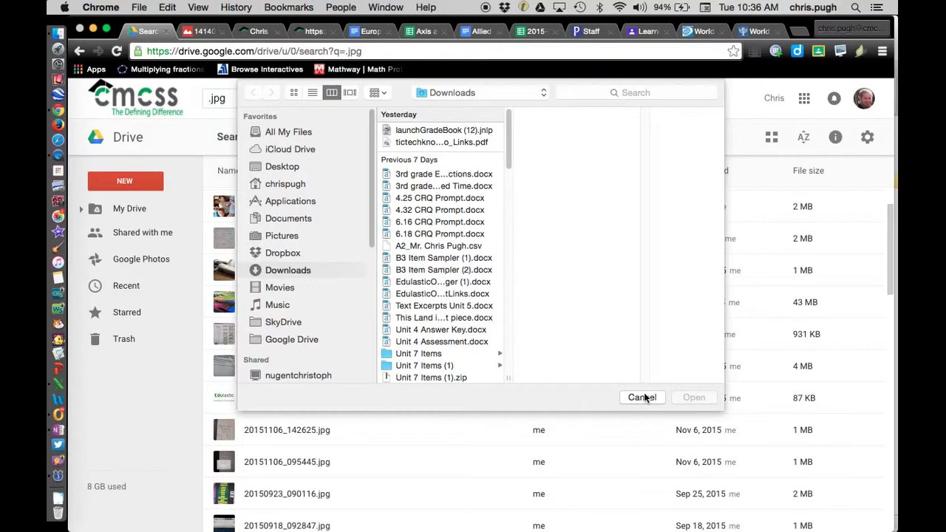
pyautogui.click(642, 398)
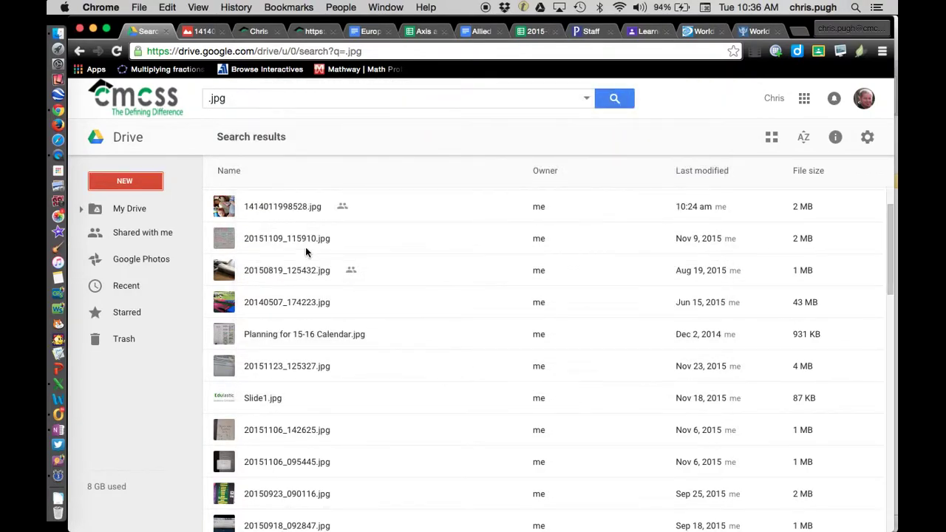
pyautogui.click(271, 242)
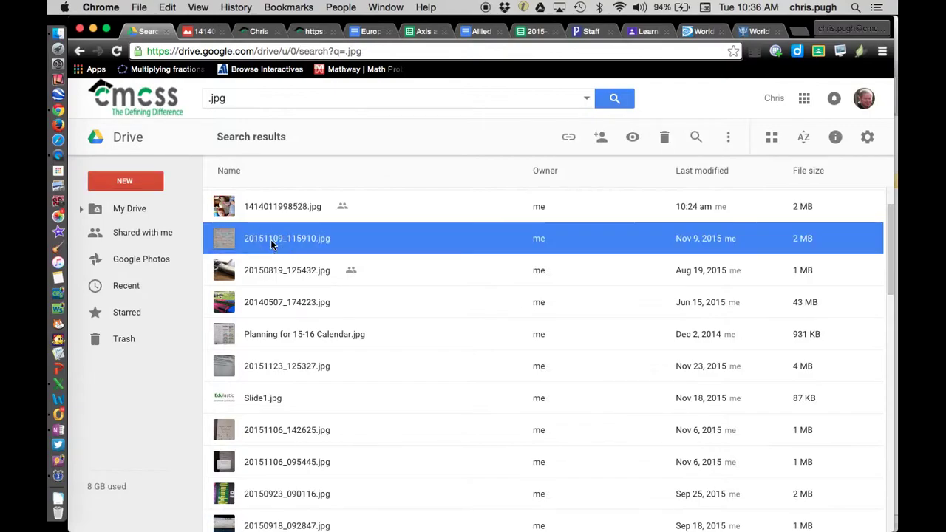
pyautogui.doubleClick(271, 240)
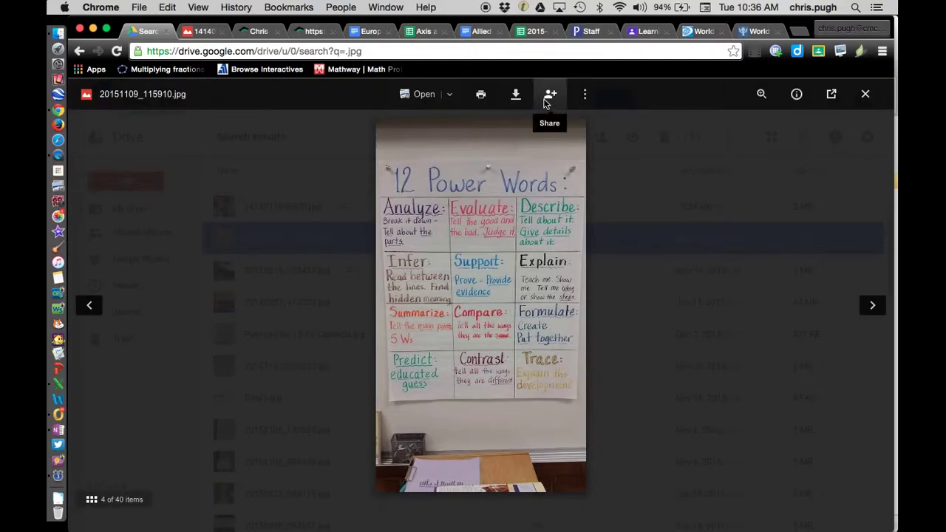
# - Set the photo's link sharing to 'On - Anyone with the link' with view access and save
pyautogui.click(551, 96)
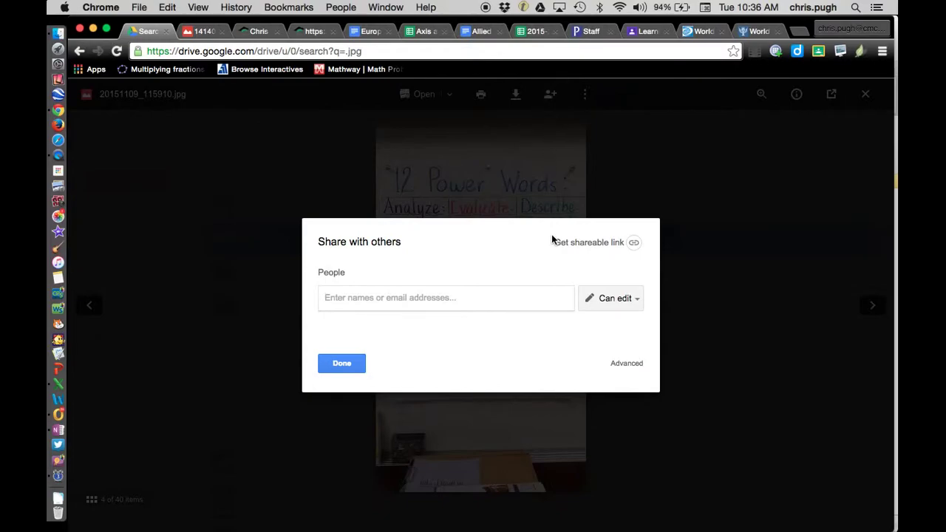
pyautogui.click(596, 243)
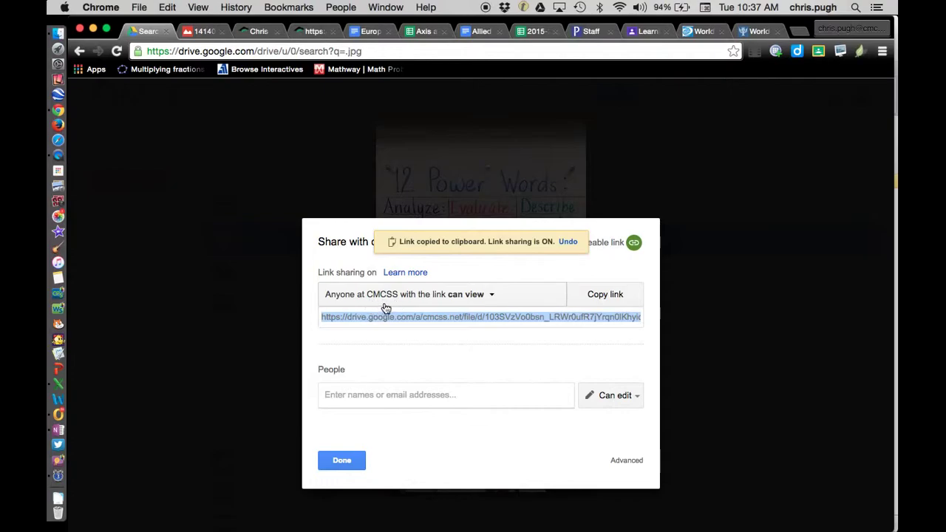
pyautogui.click(484, 299)
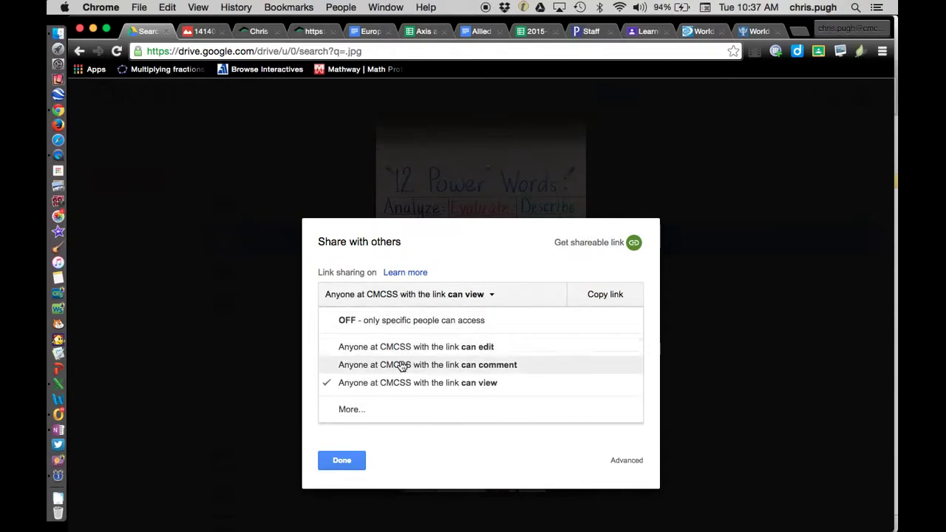
pyautogui.click(360, 415)
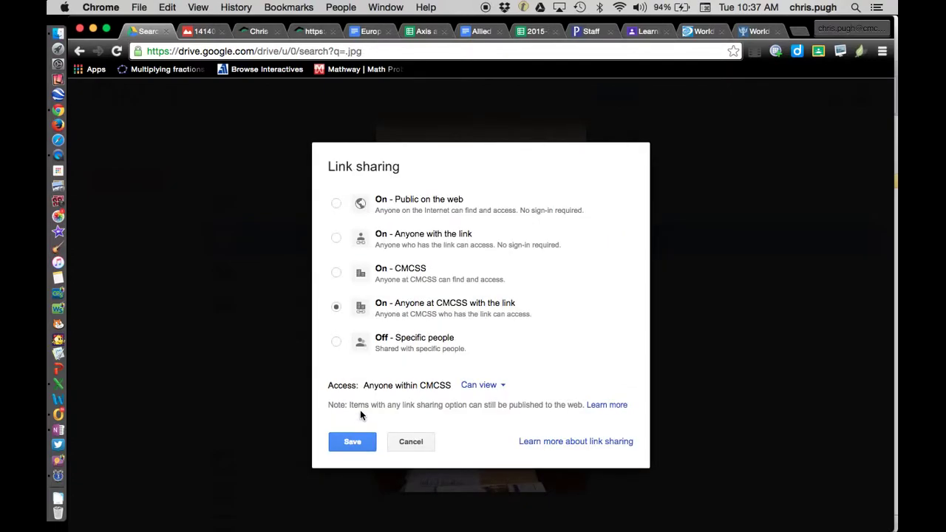
pyautogui.click(335, 242)
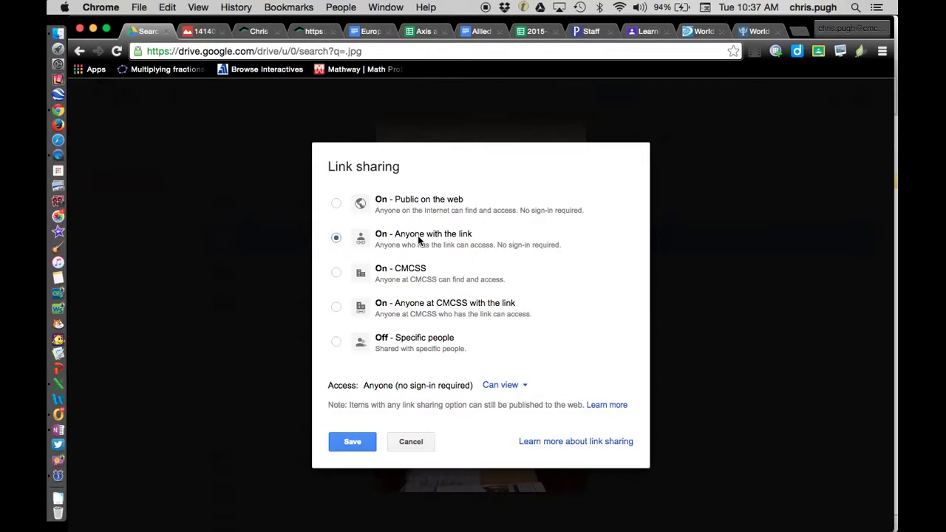
pyautogui.click(336, 205)
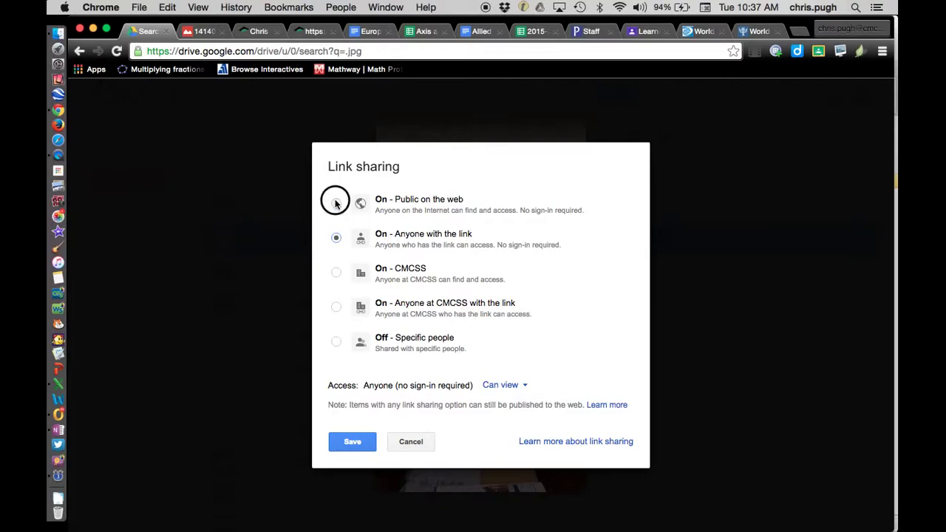
pyautogui.click(336, 237)
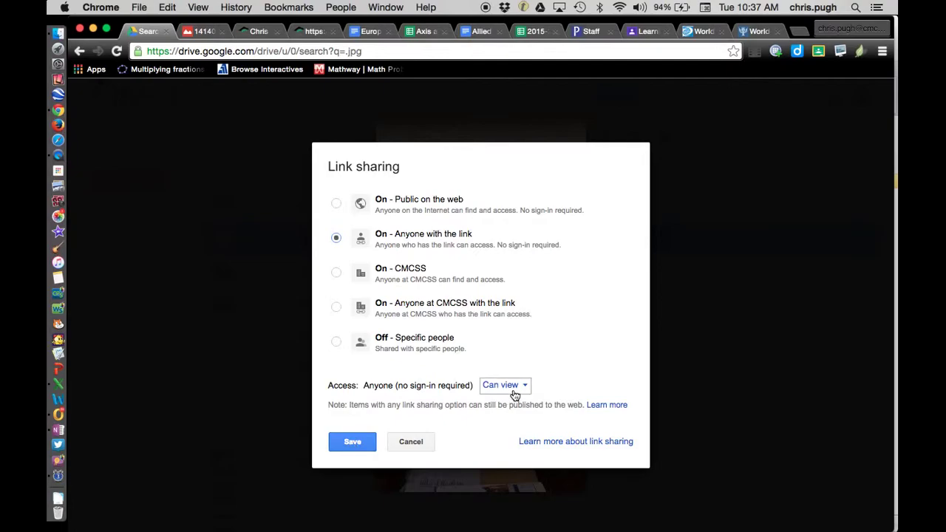
pyautogui.click(350, 443)
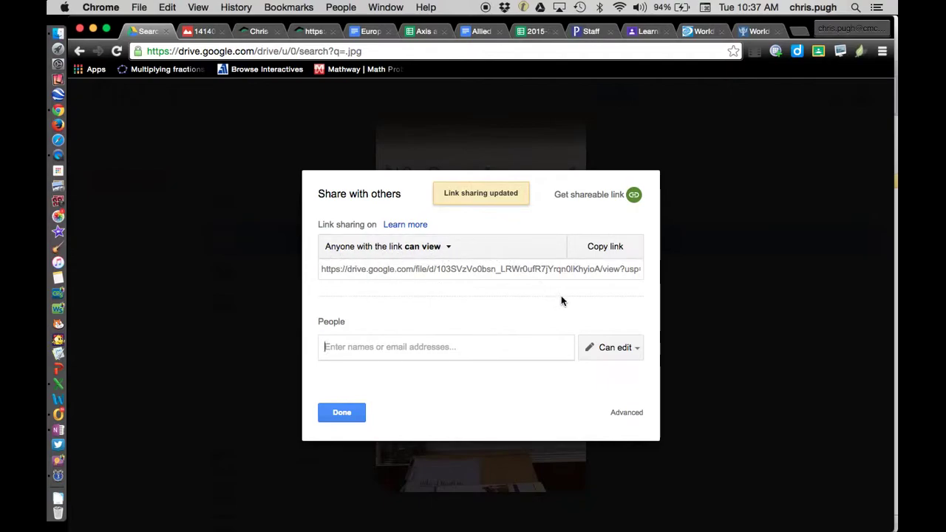
pyautogui.click(340, 414)
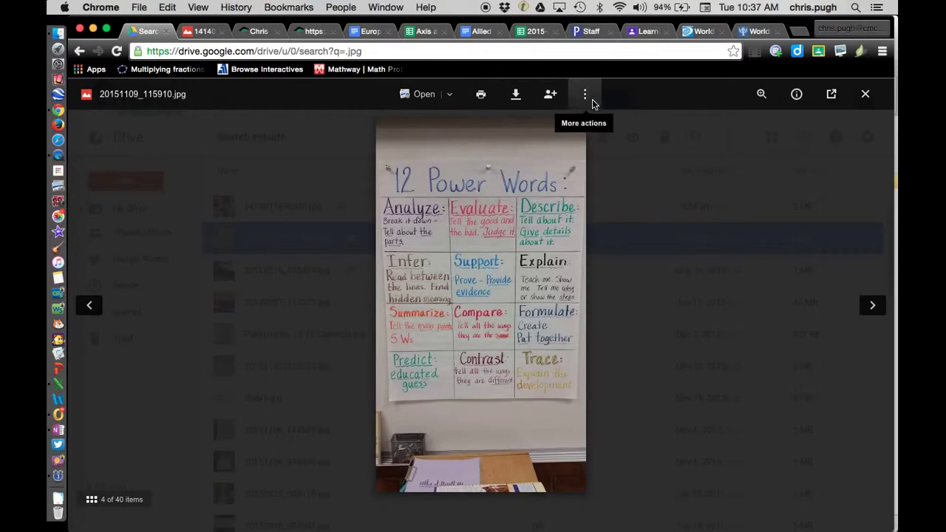
# - Generate the photo's iframe code with Embed item and select all of it
pyautogui.click(591, 102)
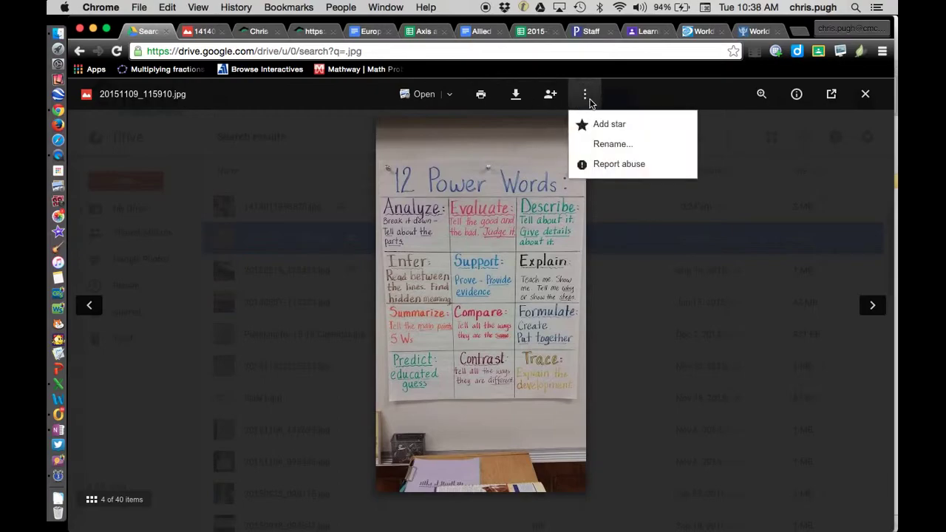
pyautogui.click(547, 146)
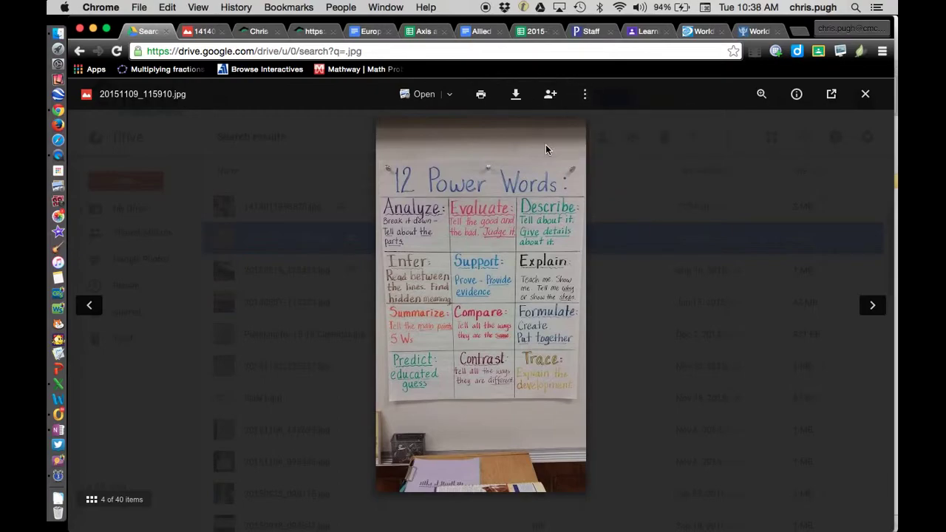
pyautogui.click(585, 94)
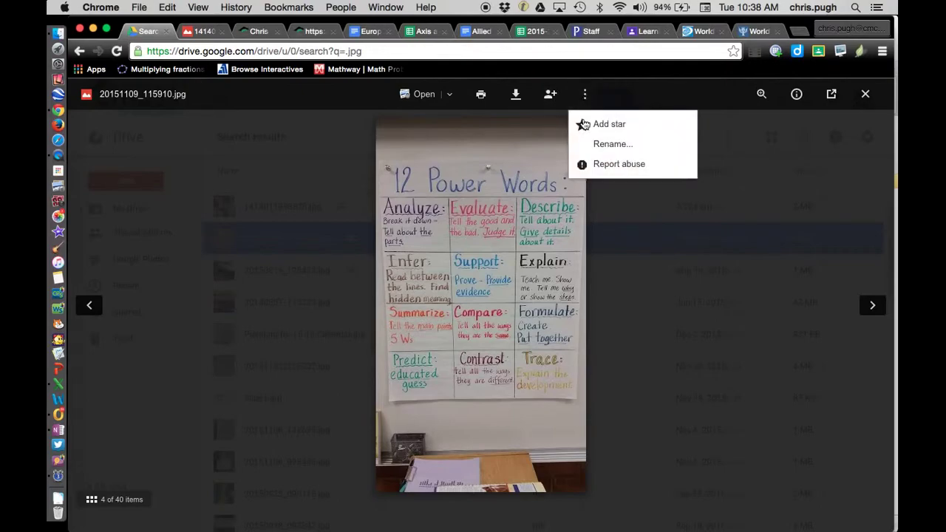
pyautogui.click(526, 206)
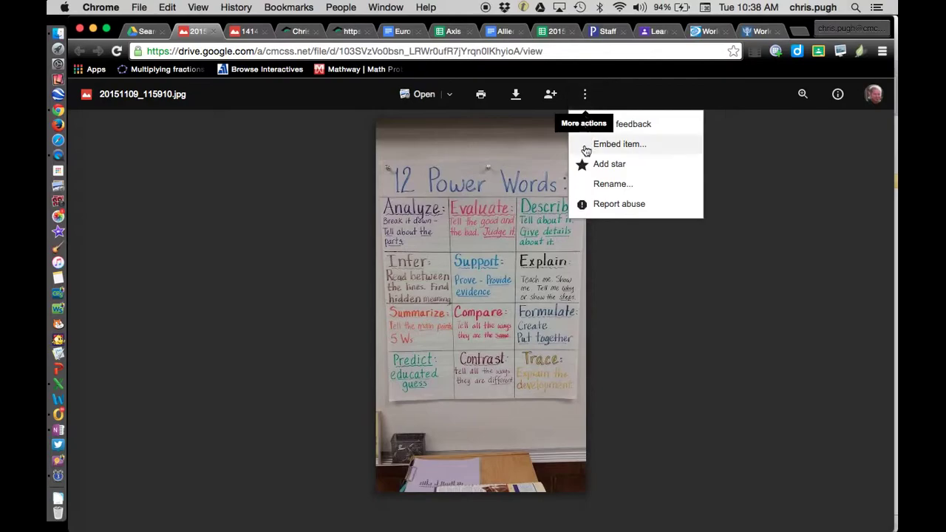
pyautogui.click(592, 152)
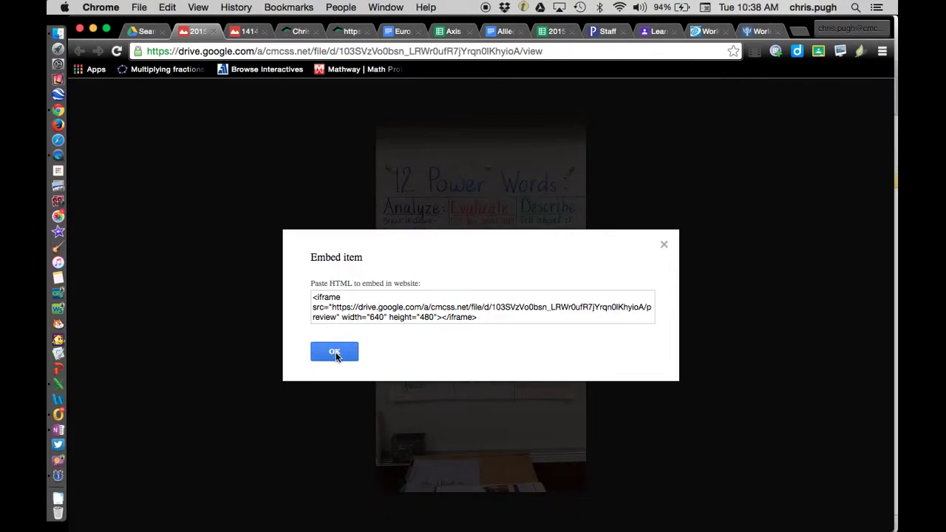
pyautogui.moveTo(473, 319); pyautogui.dragTo(306, 296)
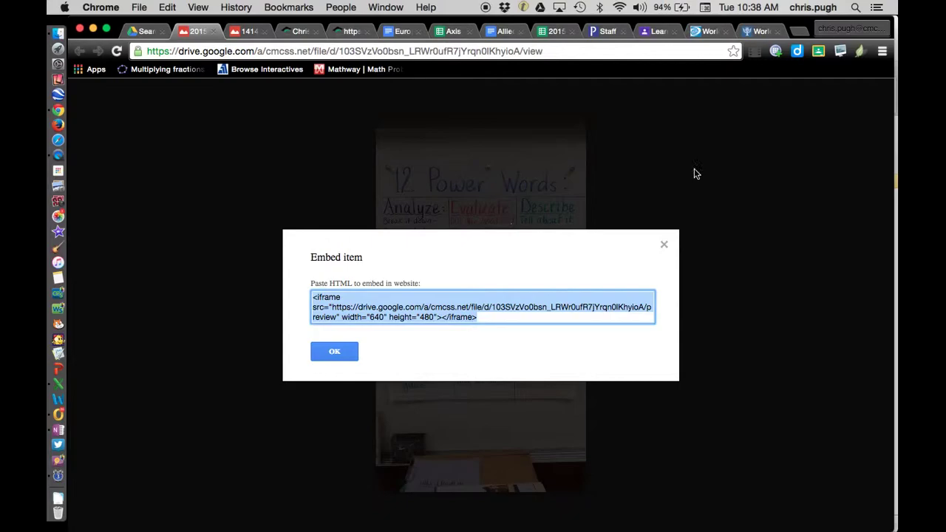
pyautogui.click(344, 34)
# - Paste the iframe embed code into the news item's Text and create the post
pyautogui.click(187, 367)
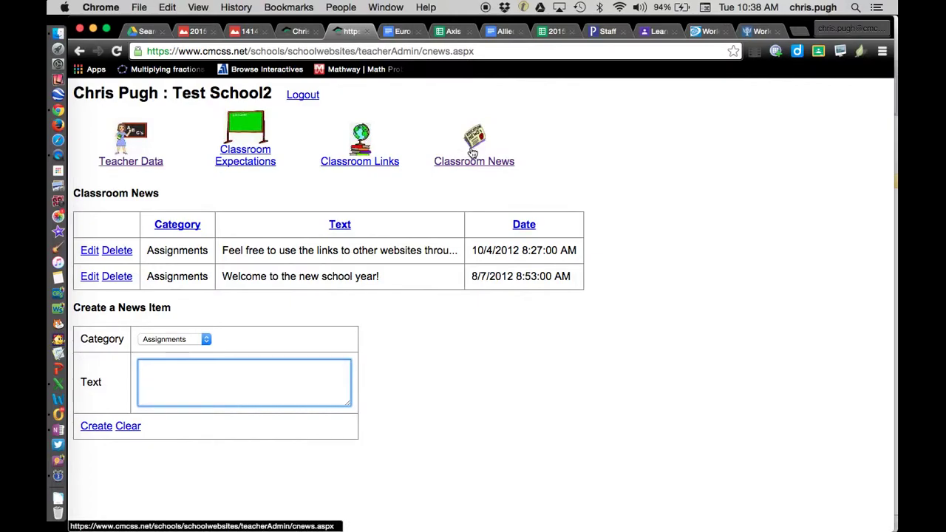
pyautogui.press('super+v')
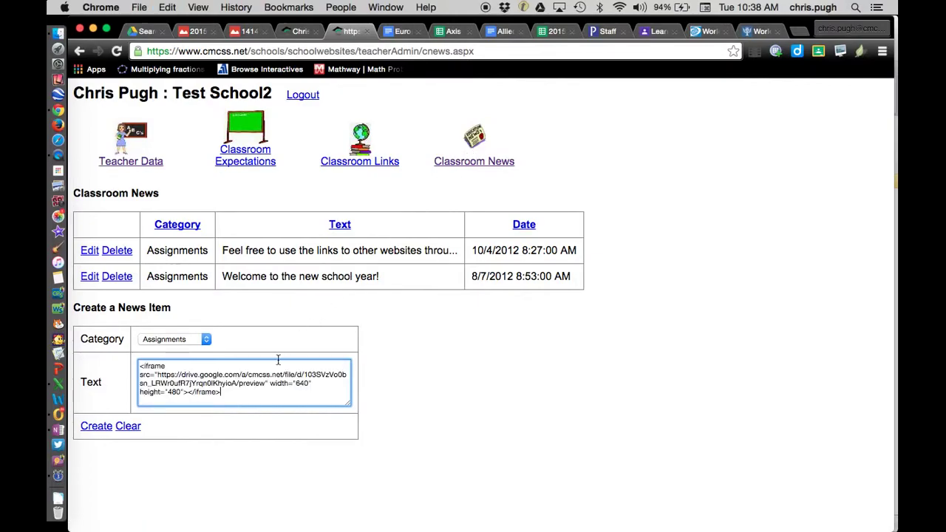
pyautogui.click(97, 428)
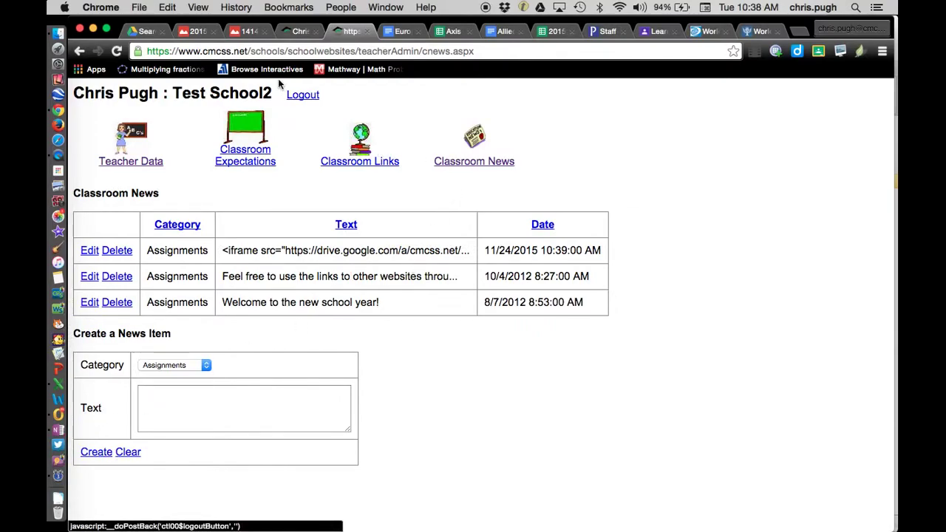
pyautogui.click(296, 31)
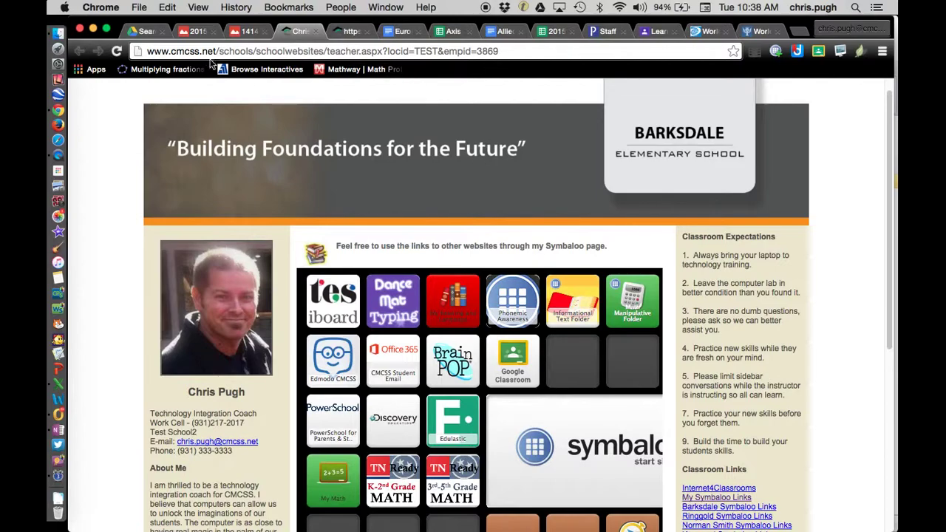
# - Reload the teacher page, scroll to the new post, and zoom into the 12 Power Words photo
pyautogui.click(116, 51)
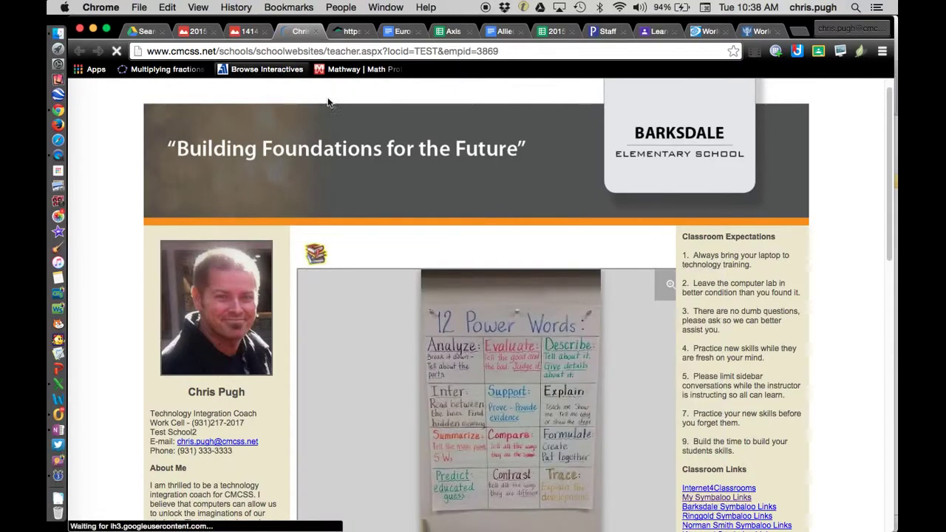
pyautogui.scroll(-2, 868, 344)
pyautogui.scroll(-2, 868, 344)
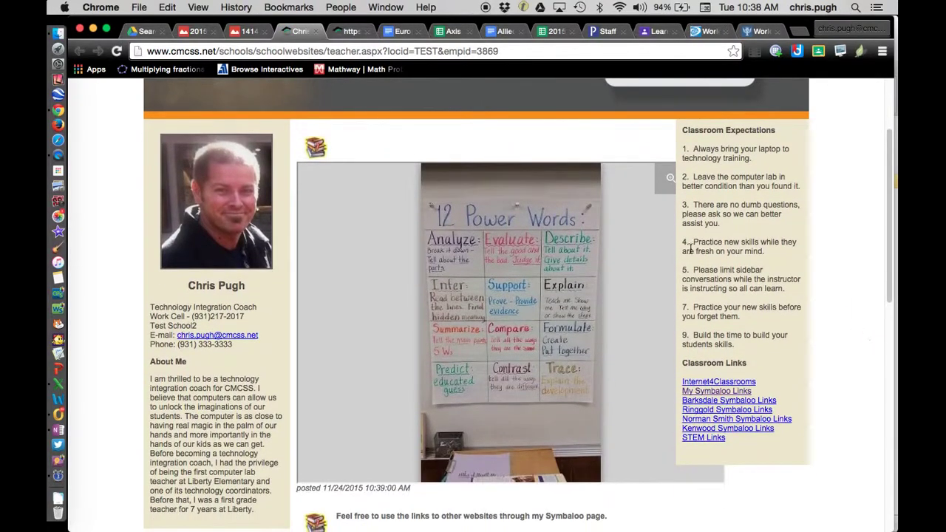
pyautogui.click(666, 178)
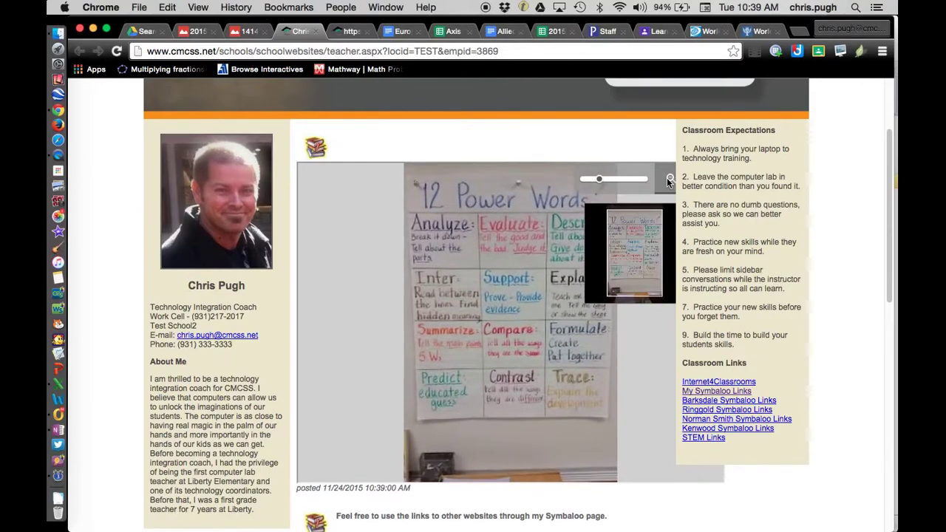
pyautogui.moveTo(590, 178); pyautogui.dragTo(566, 190)
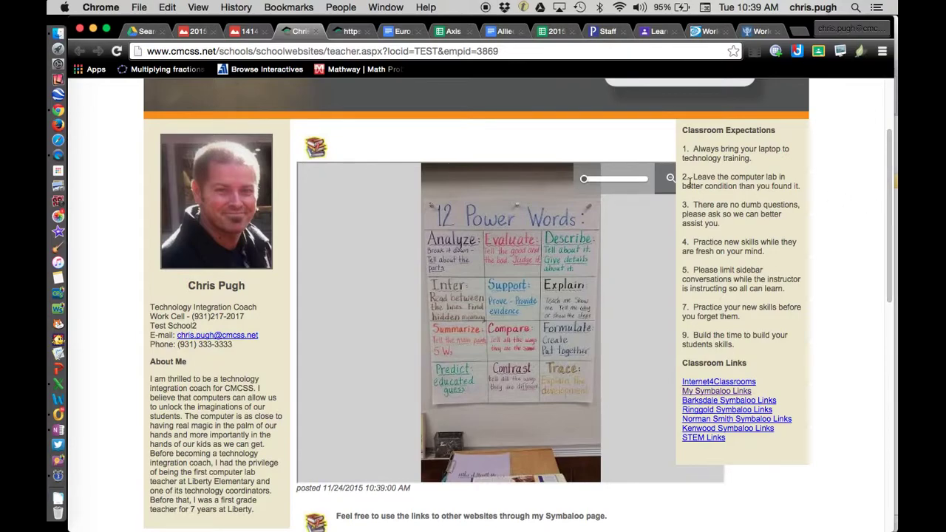
pyautogui.scroll(3, 481, 296)
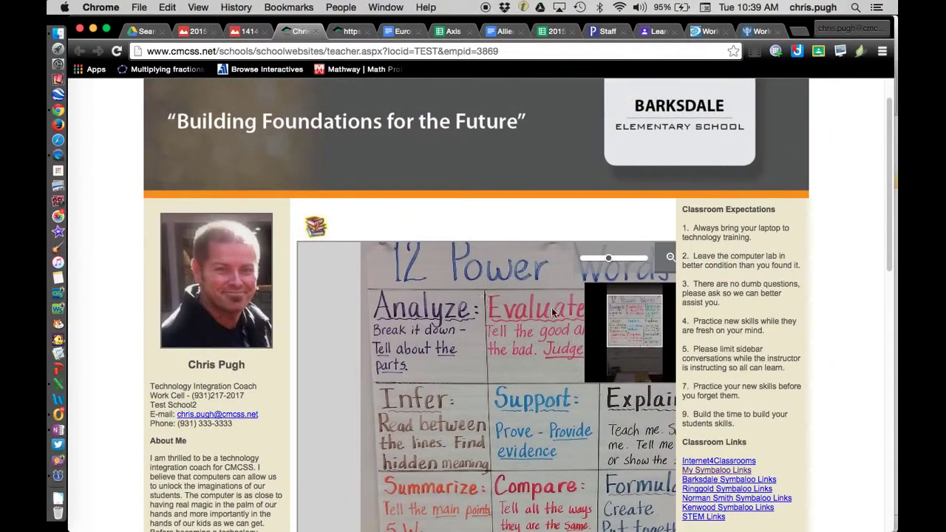